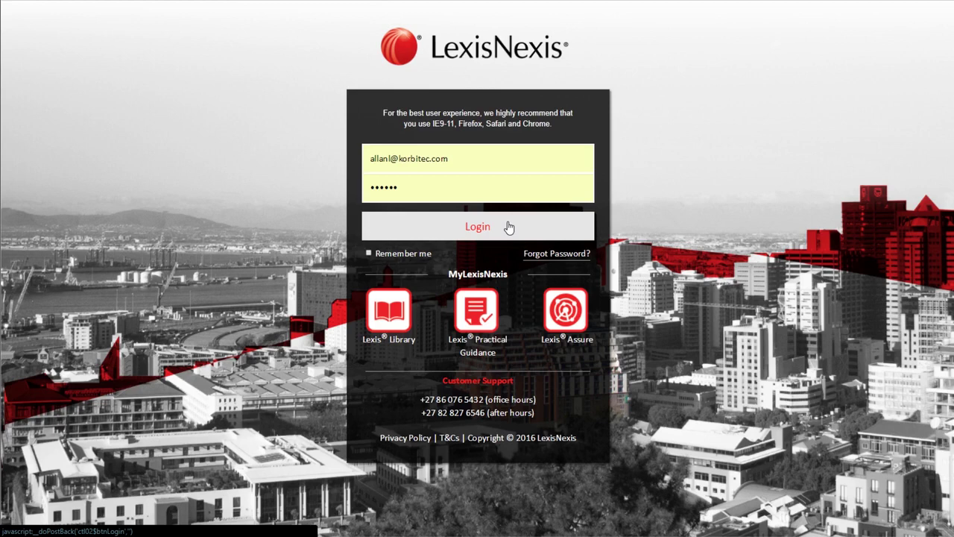
- Log in with the prefilled credentials and preview the Intellectual Property research area before returning to the library home page
{"action": "left_click", "coordinate": [509, 226]}
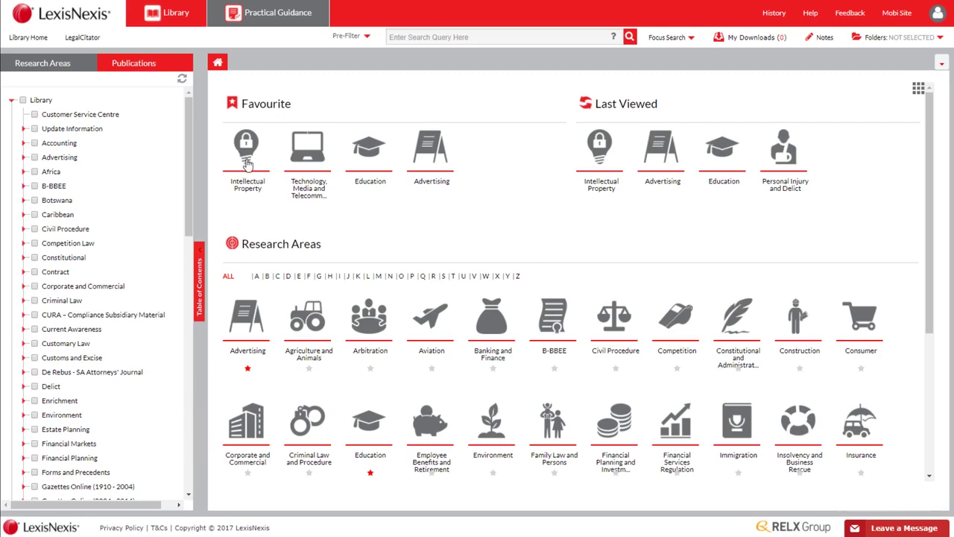
{"action": "left_click", "coordinate": [247, 163]}
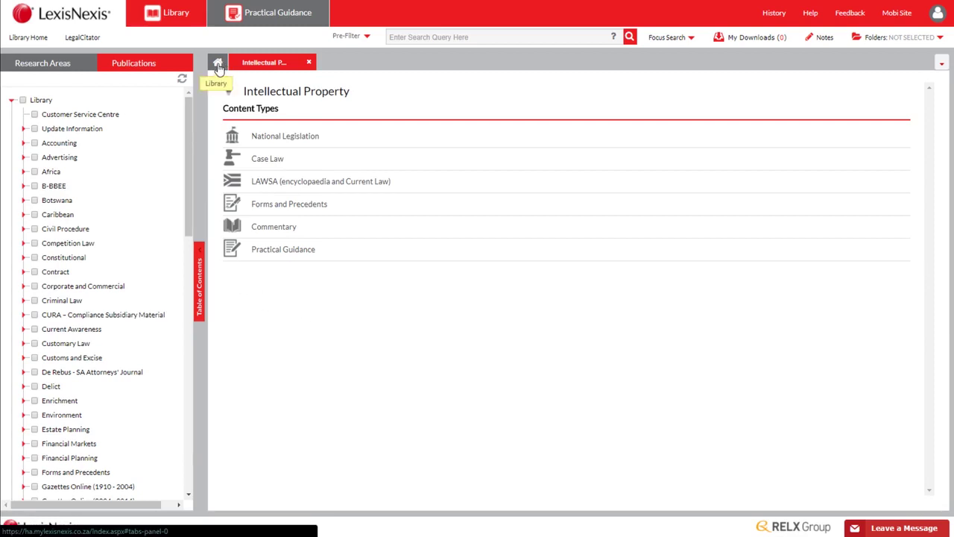
{"action": "left_click", "coordinate": [218, 65]}
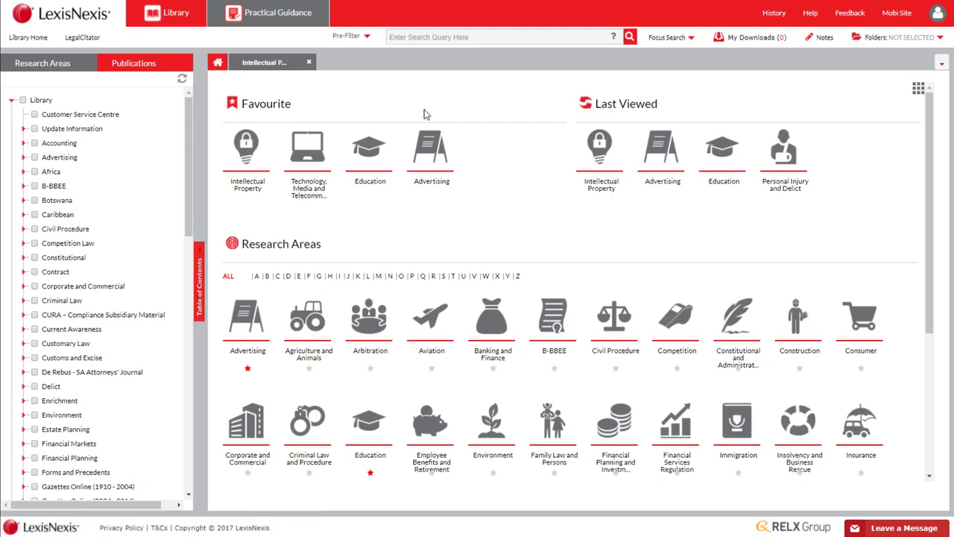
{"action": "left_click", "coordinate": [42, 63]}
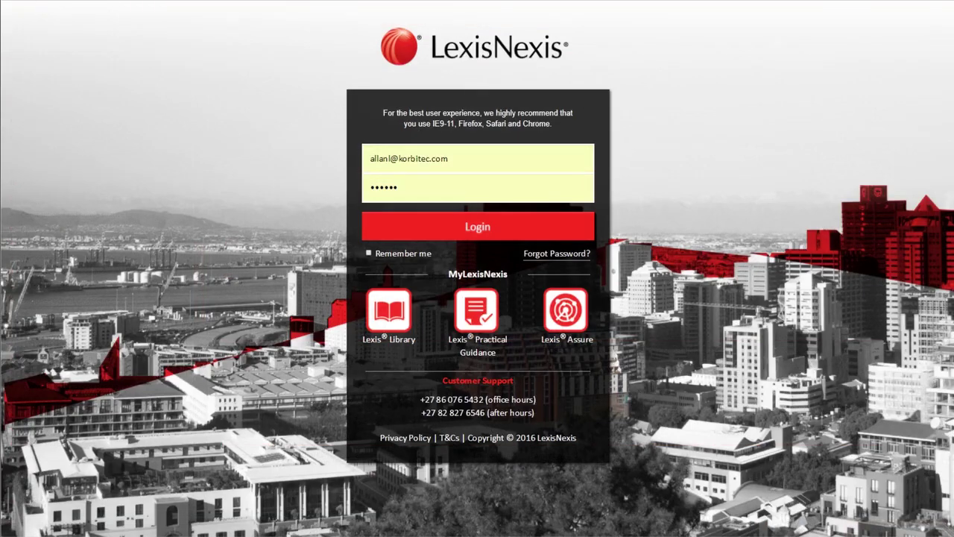
- Log in with the prefilled credentials and list the table of contents by research area instead of by publication
{"action": "left_click", "coordinate": [424, 237]}
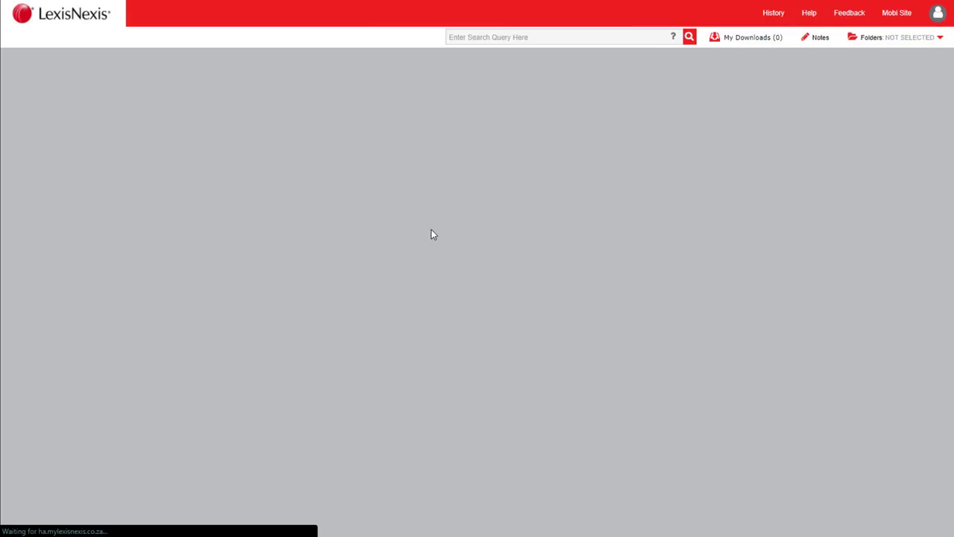
{"action": "left_click", "coordinate": [142, 64]}
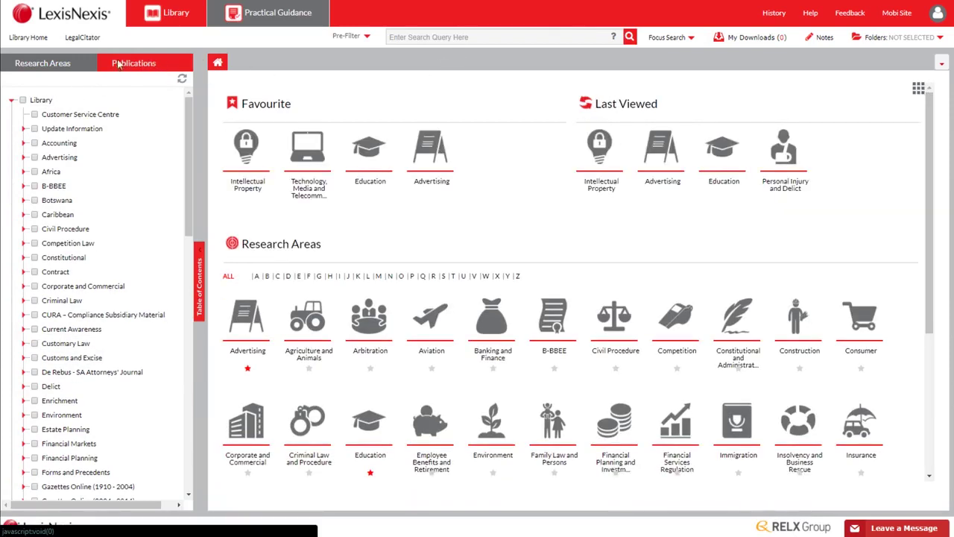
{"action": "left_click", "coordinate": [53, 65]}
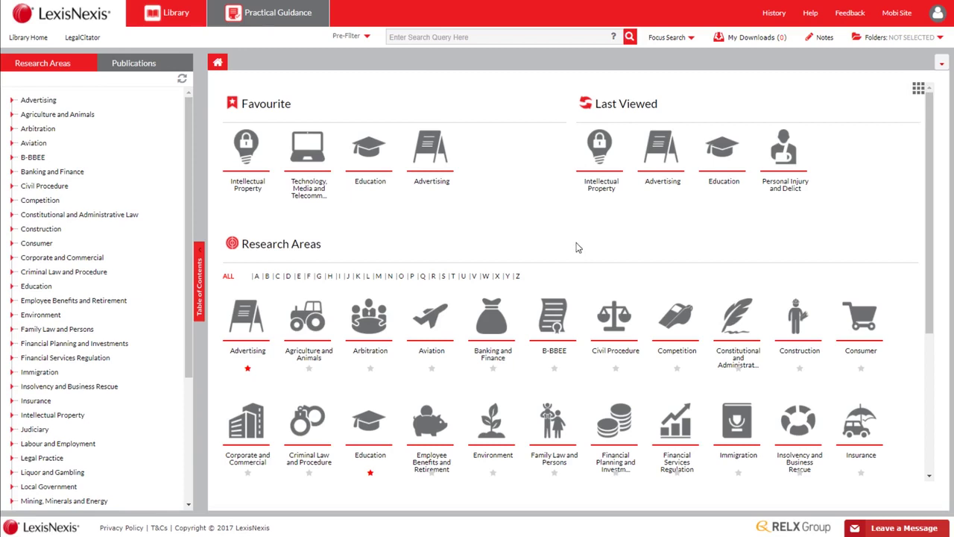
- Browse the research areas, trying the compact list layout and the letter C filter before restoring icons and showing all areas
{"action": "scroll", "coordinate": [577, 247], "scroll_direction": "down", "scroll_amount": 1}
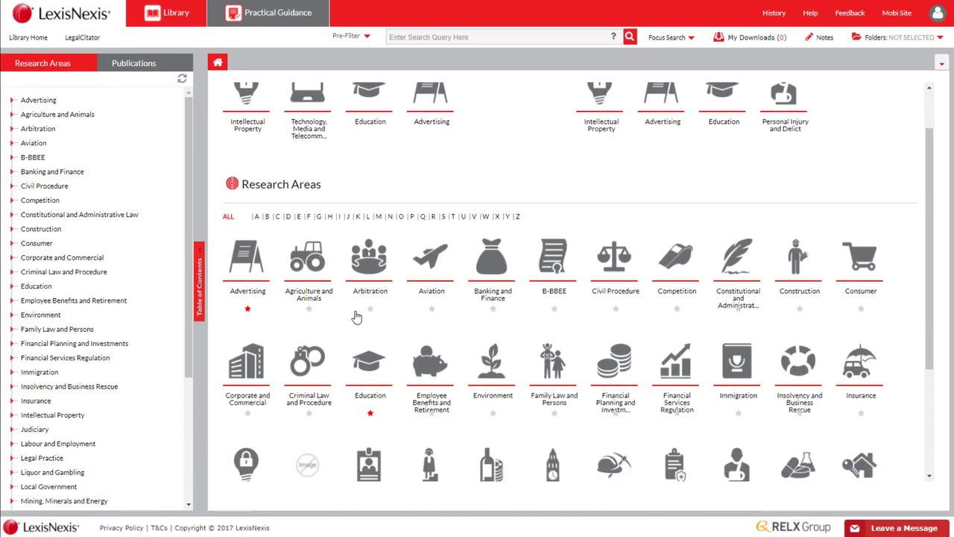
{"action": "scroll", "coordinate": [314, 317], "scroll_direction": "up", "scroll_amount": 1}
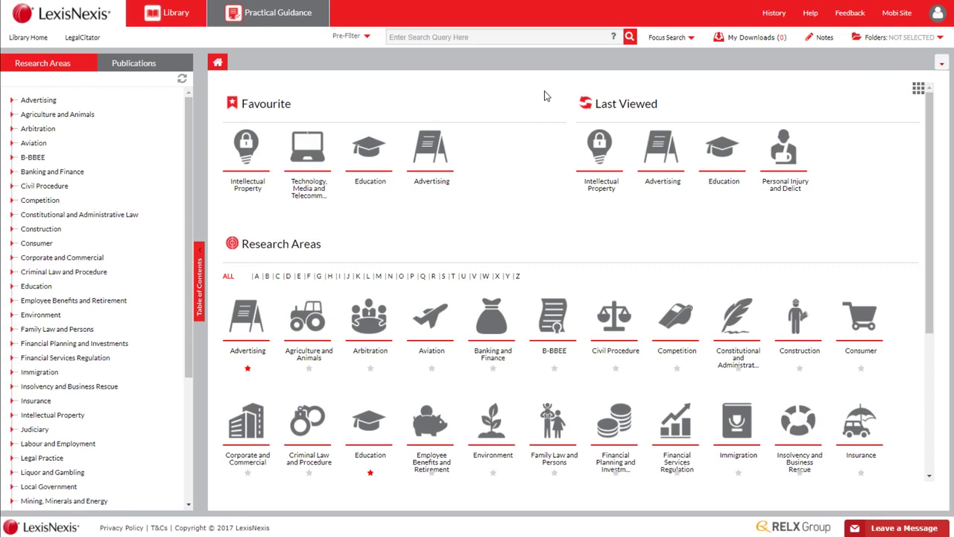
{"action": "left_click", "coordinate": [919, 93]}
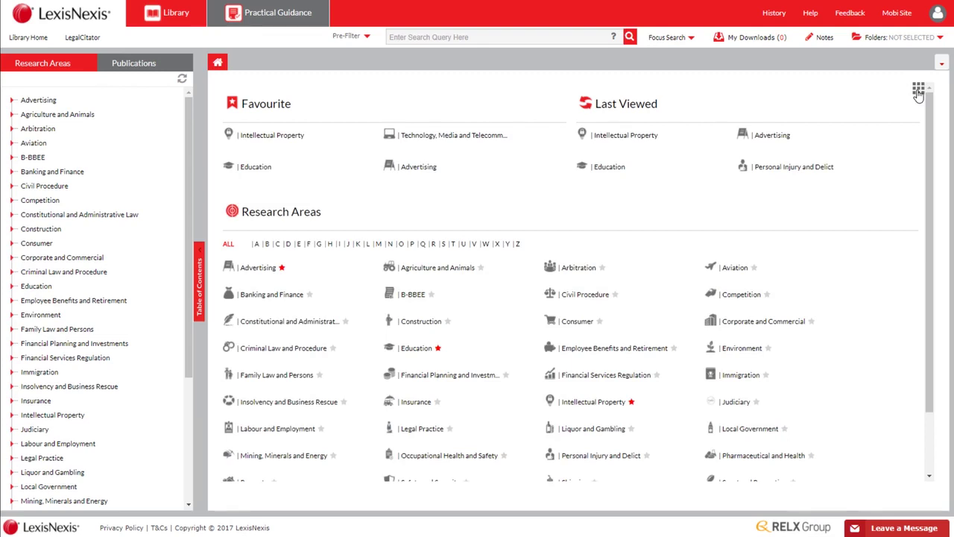
{"action": "left_click", "coordinate": [919, 92]}
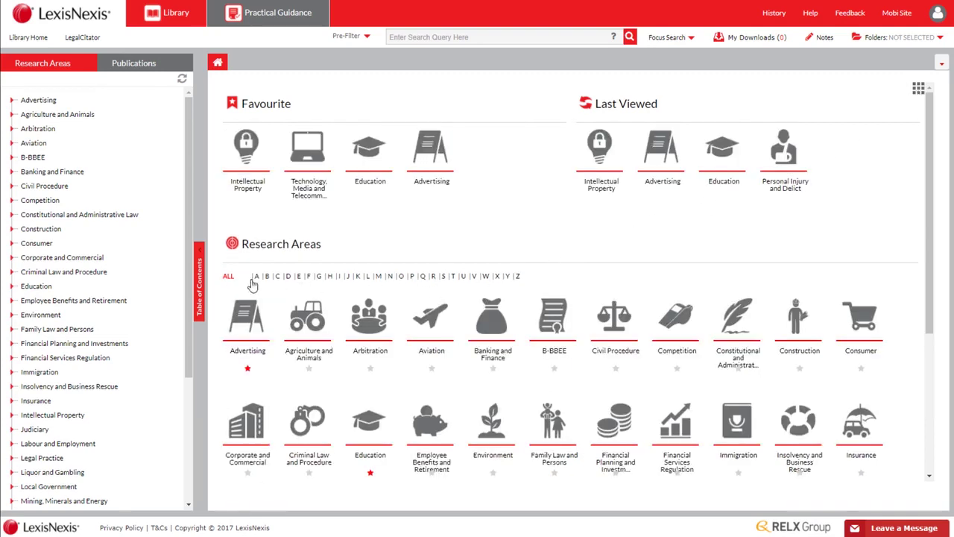
{"action": "left_click", "coordinate": [281, 278]}
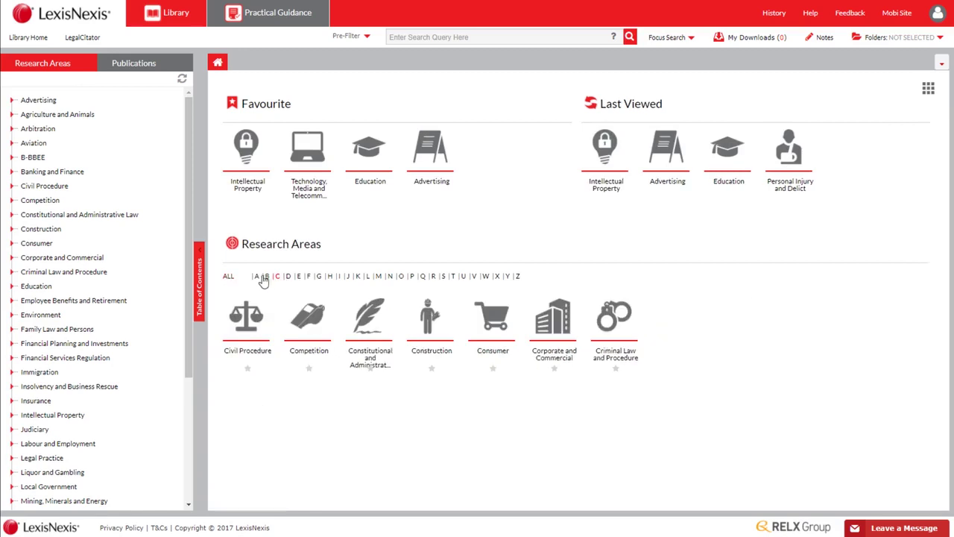
{"action": "left_click", "coordinate": [227, 277]}
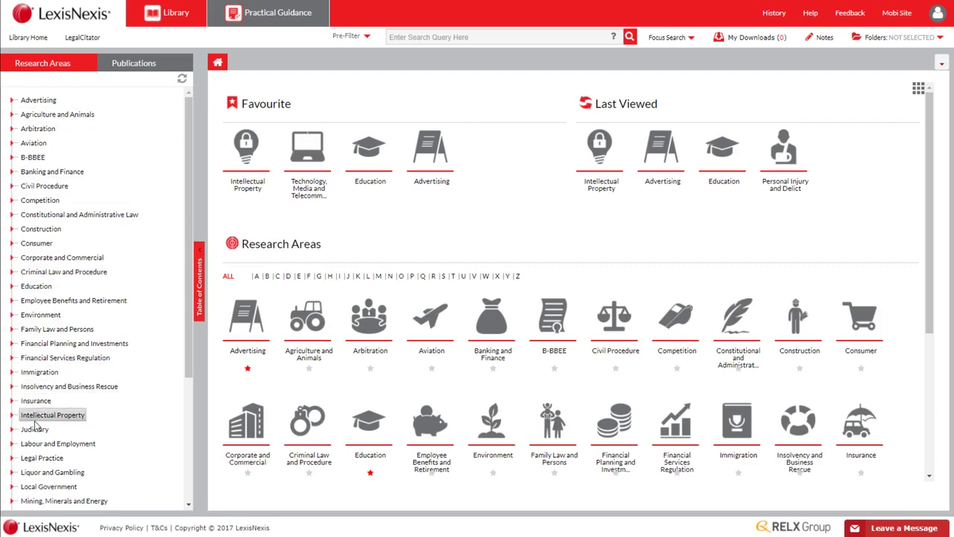
- View the National Legislation list of the favourite Intellectual Property research area and return to its content types
{"action": "left_click", "coordinate": [245, 147]}
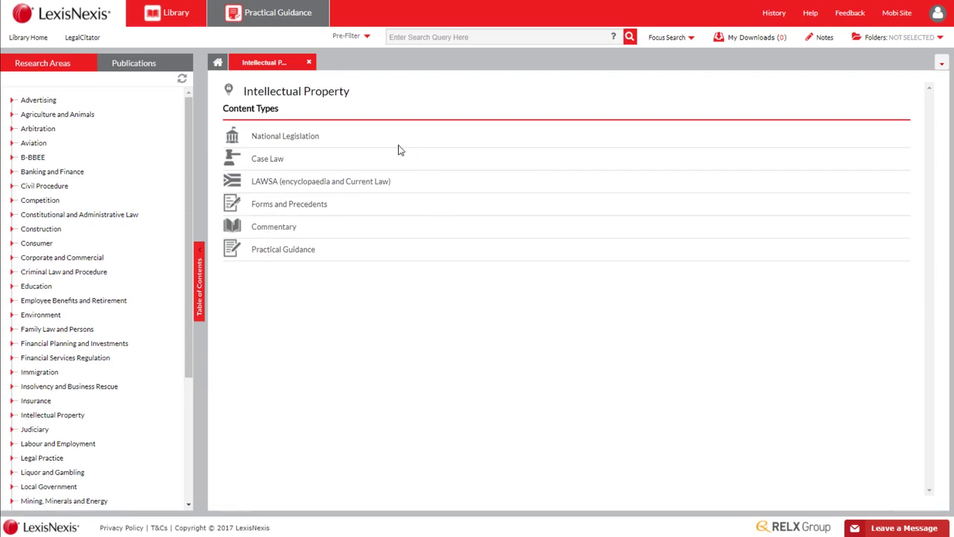
{"action": "left_click", "coordinate": [302, 136]}
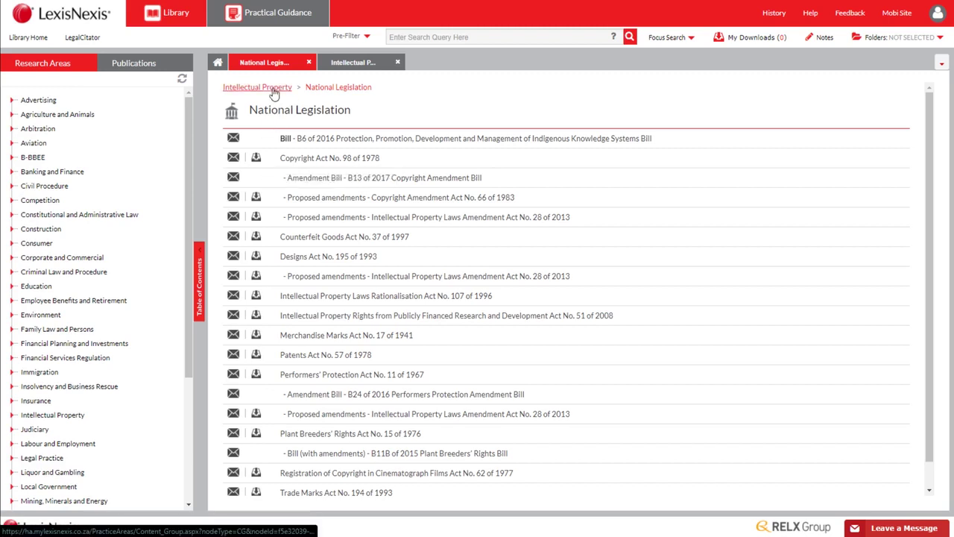
{"action": "left_click", "coordinate": [351, 65]}
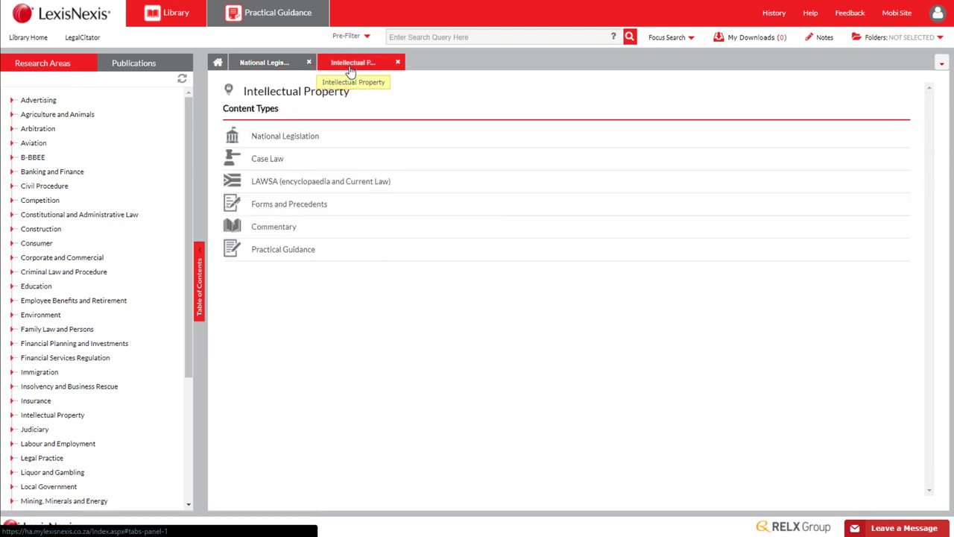
- View the Subjects of Copyright document in LAWSA (Volume 5 Part 2 - Second Edition) under Copyright, and close it
{"action": "left_click", "coordinate": [303, 182]}
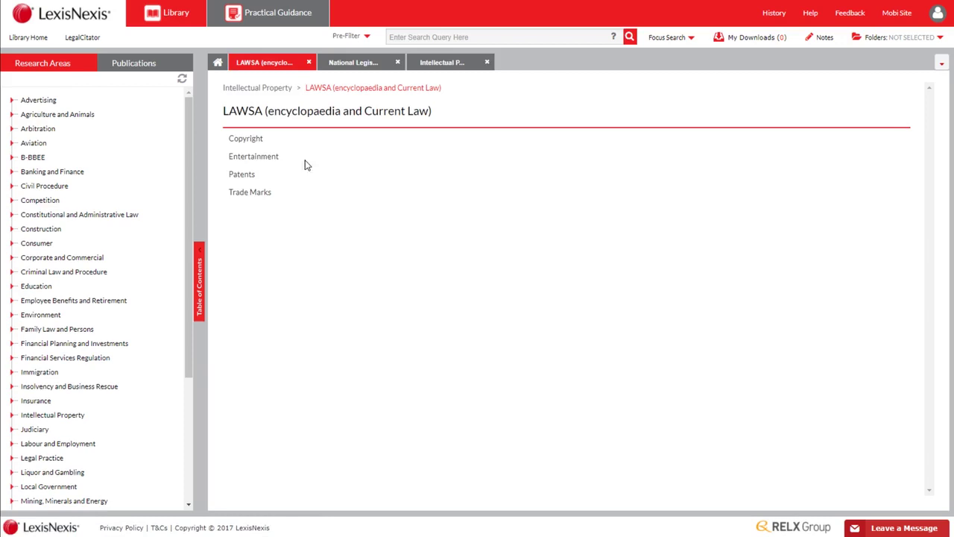
{"action": "left_click", "coordinate": [254, 141]}
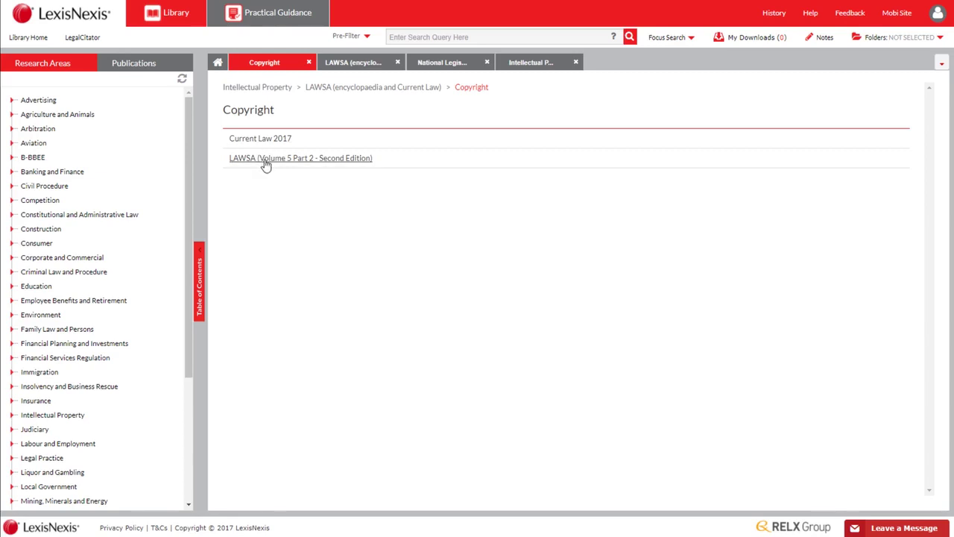
{"action": "left_click", "coordinate": [266, 164]}
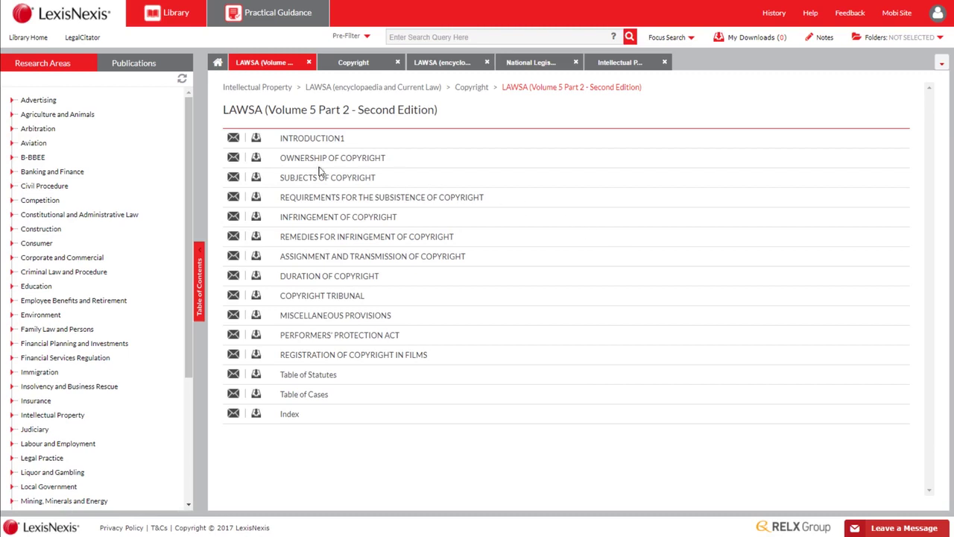
{"action": "left_click", "coordinate": [351, 179]}
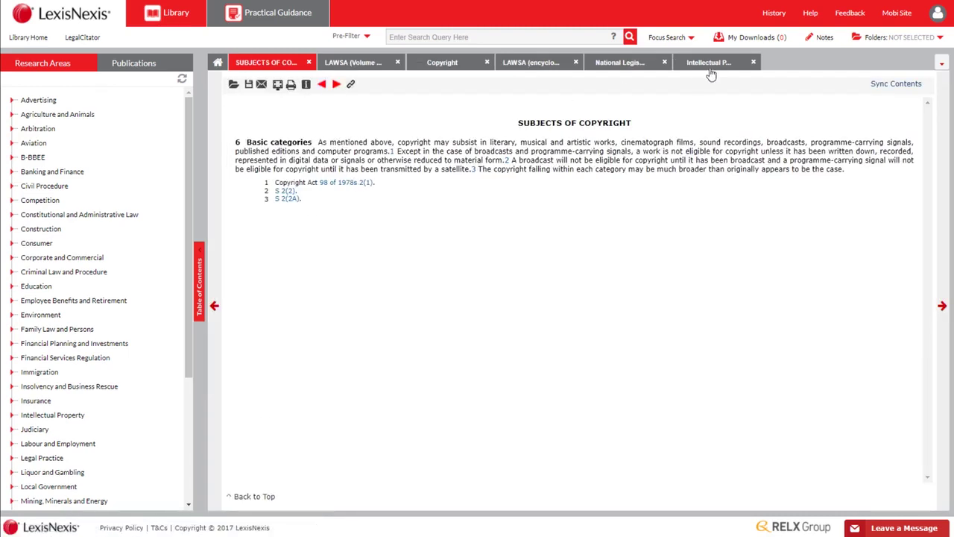
{"action": "left_click", "coordinate": [359, 64]}
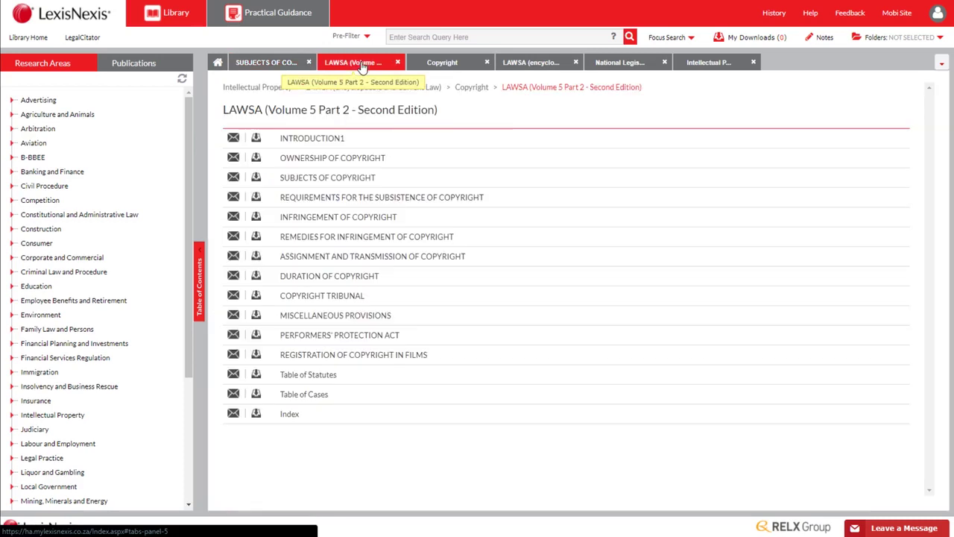
{"action": "left_click", "coordinate": [309, 62]}
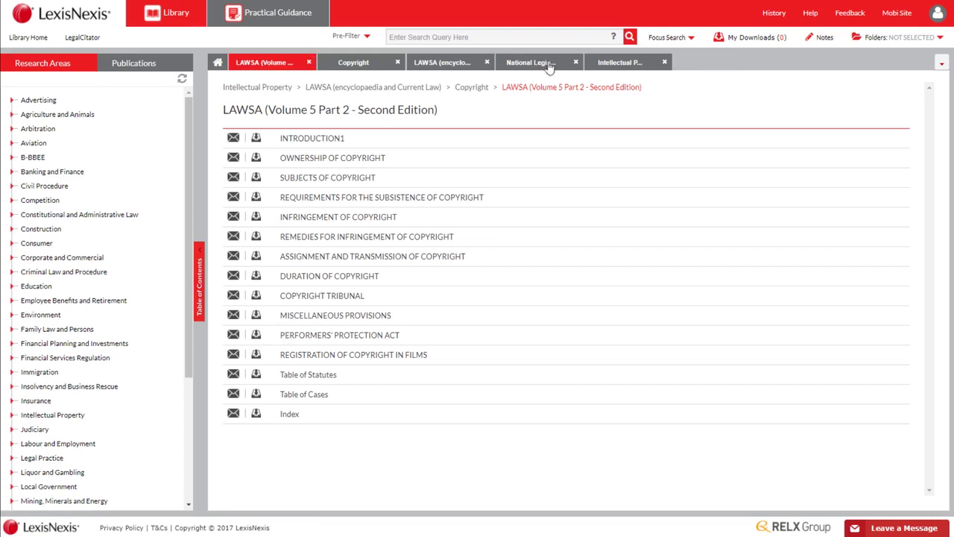
- From the Intellectual Property content types, open the Case Law list for the subject Copyright
{"action": "left_click", "coordinate": [622, 65]}
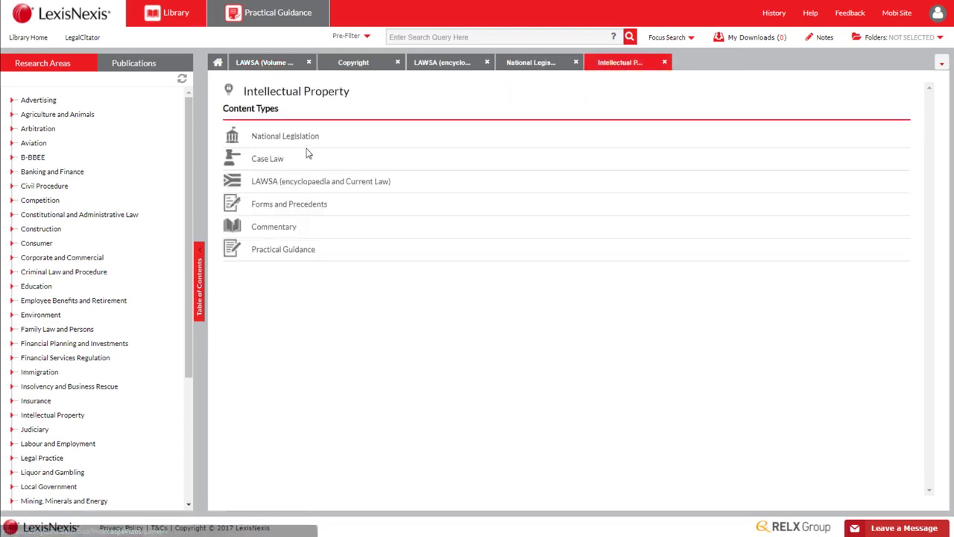
{"action": "left_click", "coordinate": [268, 159]}
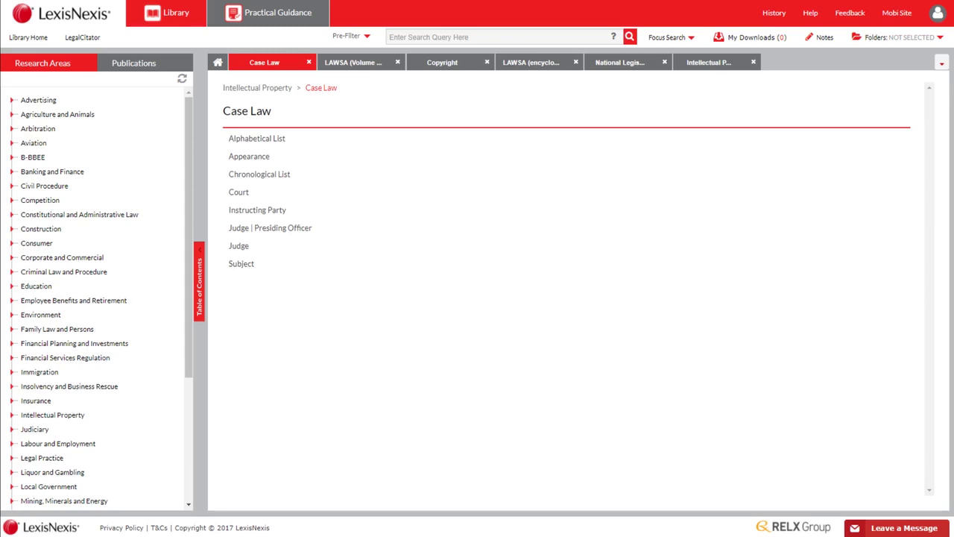
{"action": "left_click", "coordinate": [240, 264]}
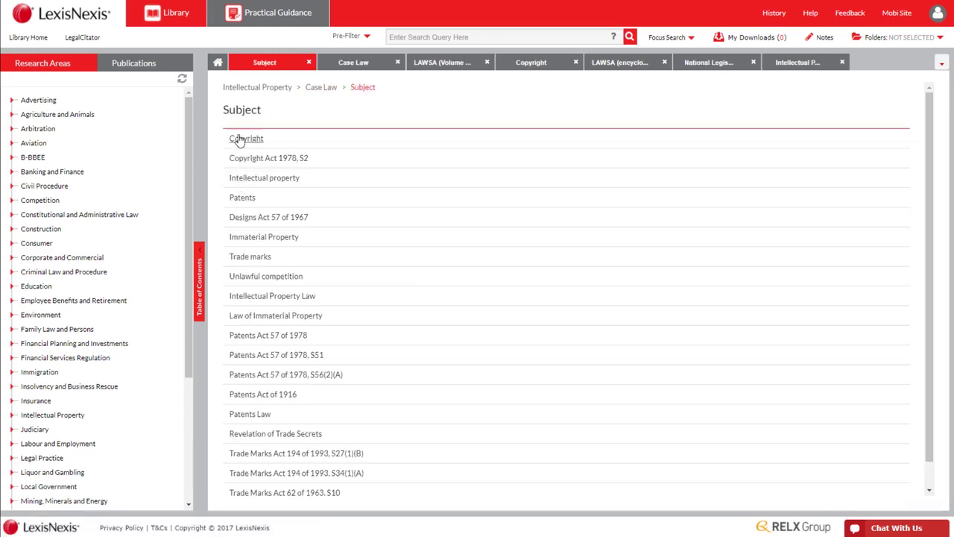
{"action": "left_click", "coordinate": [246, 140]}
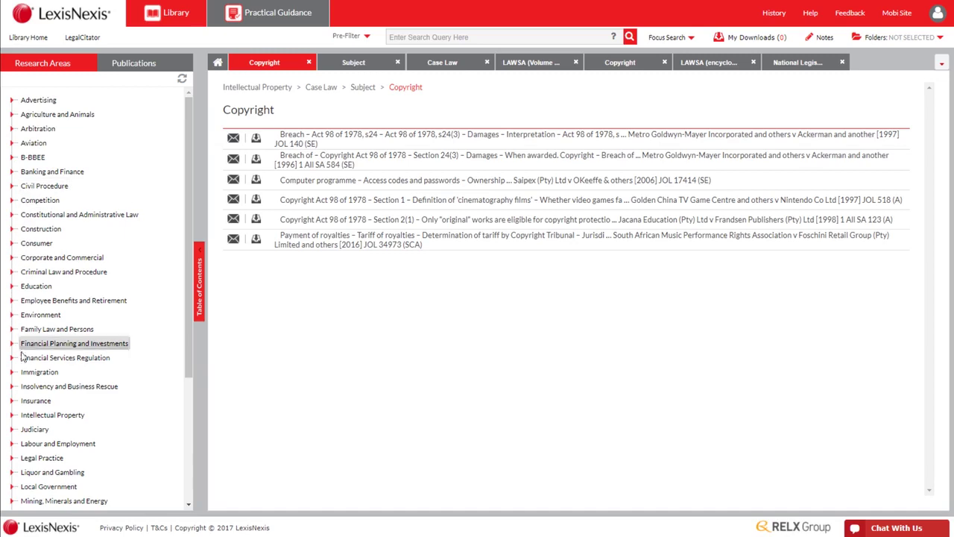
- Expand Intellectual Property in the table of contents down through Case Law and Subject to the Copyright cases
{"action": "left_click", "coordinate": [12, 415]}
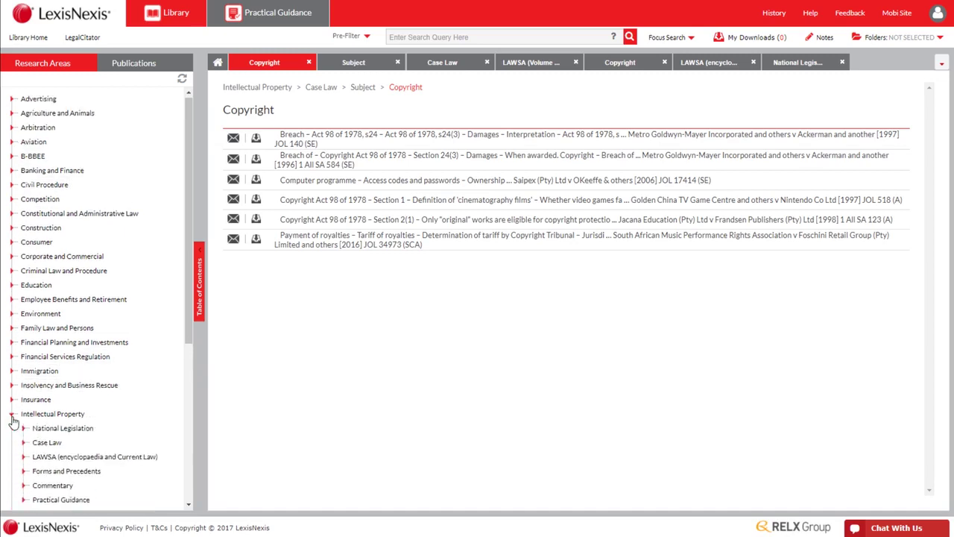
{"action": "scroll", "coordinate": [13, 421], "scroll_direction": "down", "scroll_amount": 3}
{"action": "left_click", "coordinate": [23, 266]}
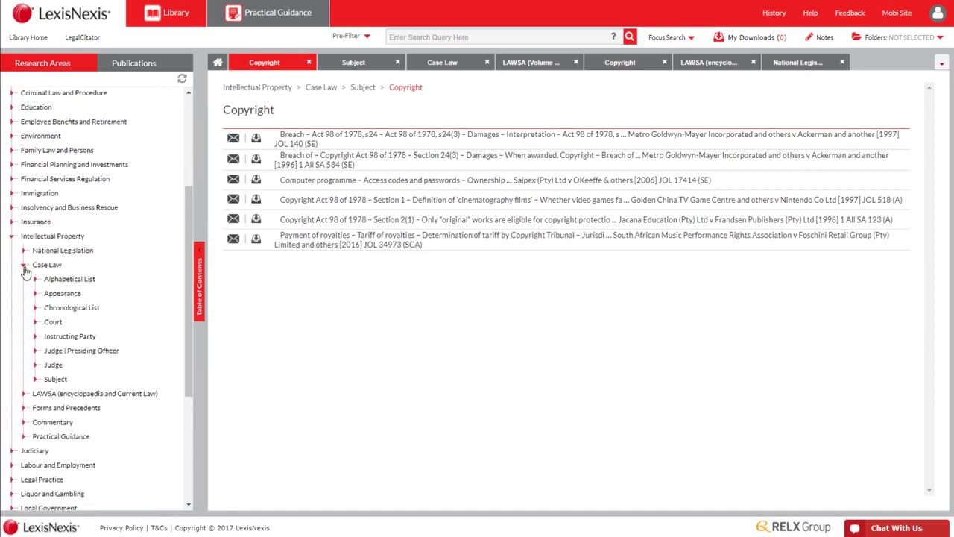
{"action": "left_click", "coordinate": [36, 380]}
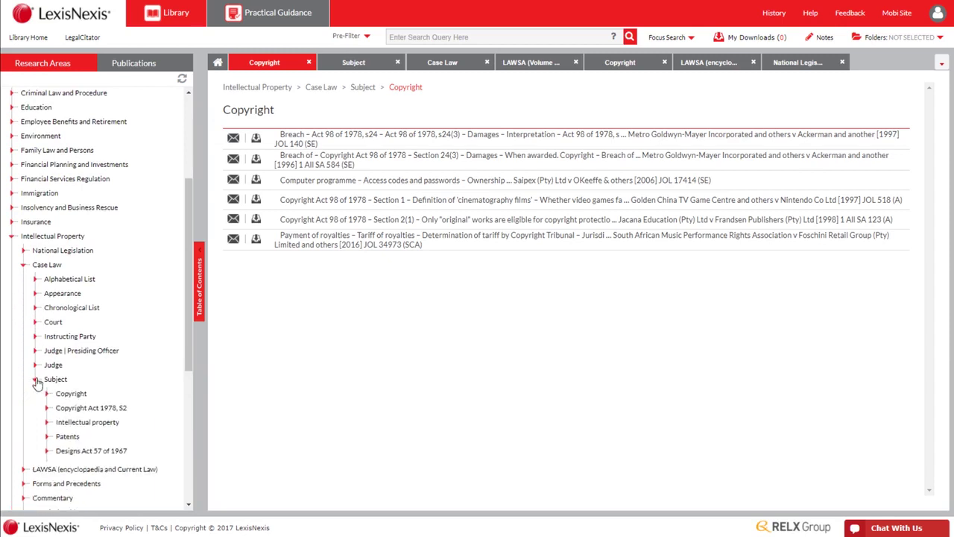
{"action": "scroll", "coordinate": [37, 384], "scroll_direction": "down", "scroll_amount": 3}
{"action": "left_click", "coordinate": [46, 274]}
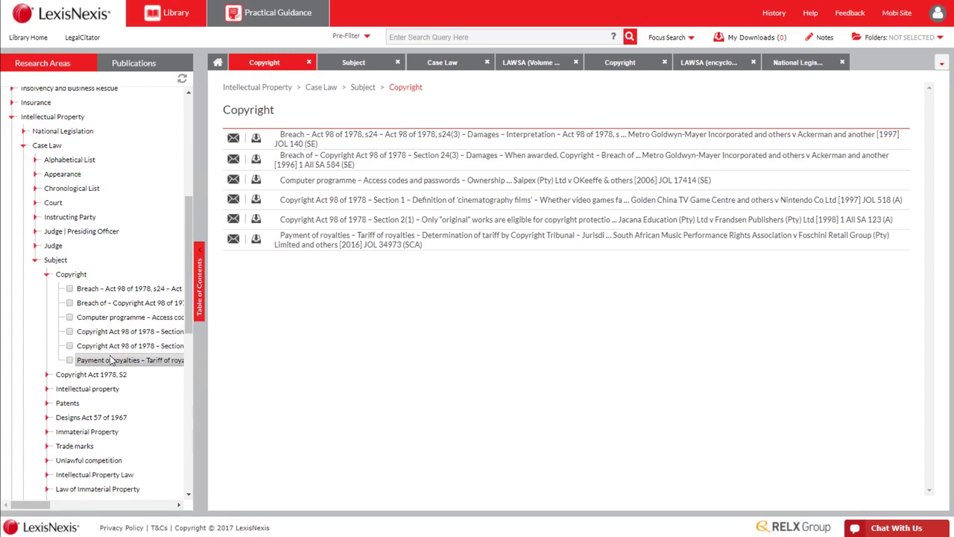
- Select the first Copyright case, "Breach – Act 98 of 1978, s24", and the fifth, "Copyright Act 98 of 1978 – Section 2(1)"
{"action": "left_click", "coordinate": [69, 288]}
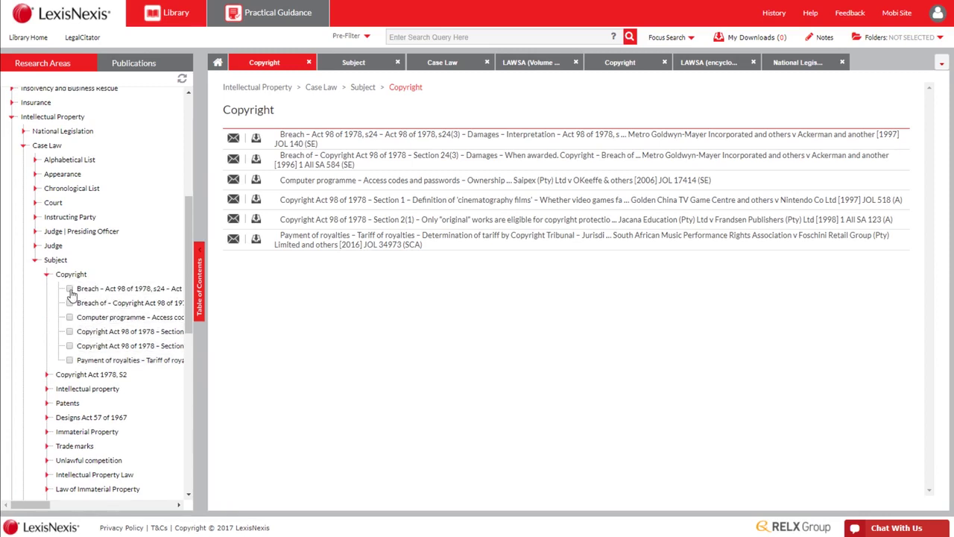
{"action": "left_click", "coordinate": [69, 364]}
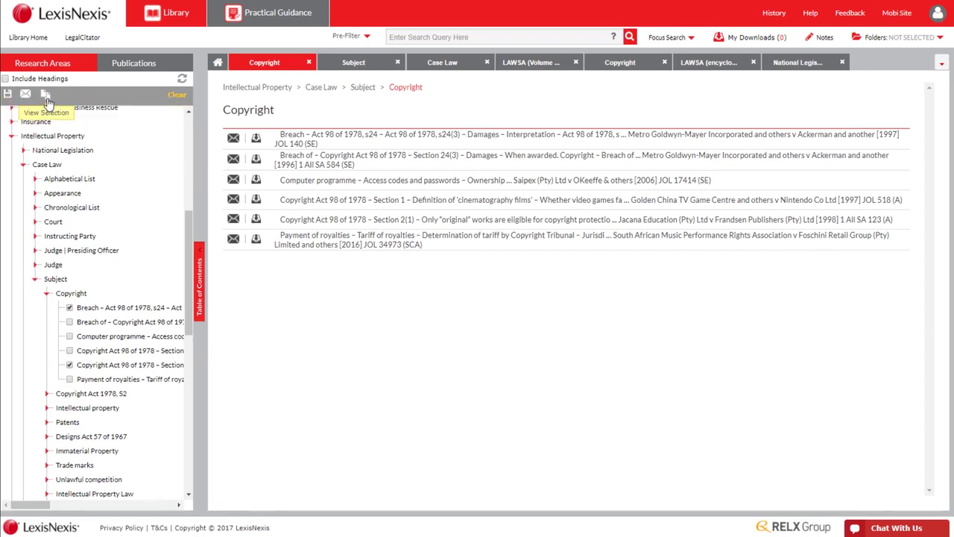
- From the library home page, search for "Contract" with the research areas pre-filtered to Intellectual Property and Advertising
{"action": "left_click", "coordinate": [218, 62]}
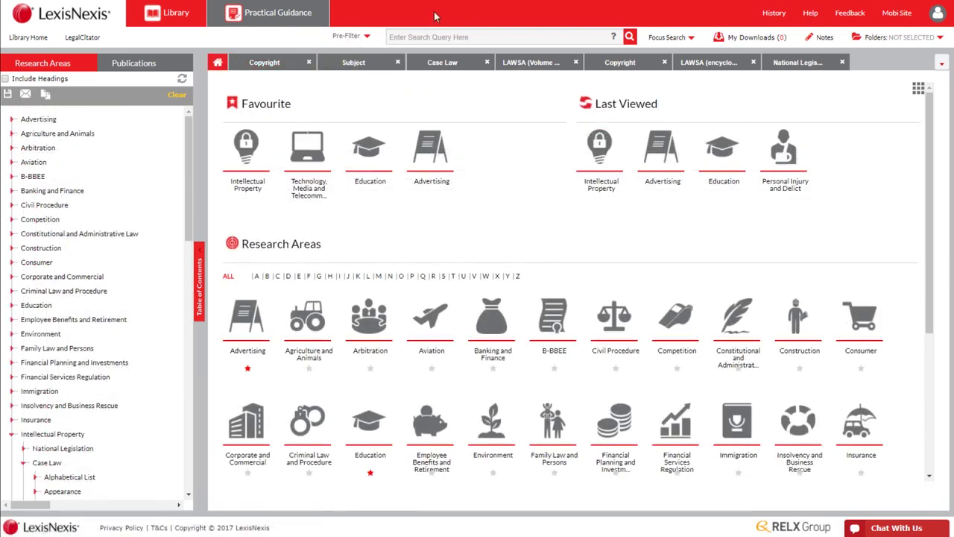
{"action": "left_click", "coordinate": [369, 38]}
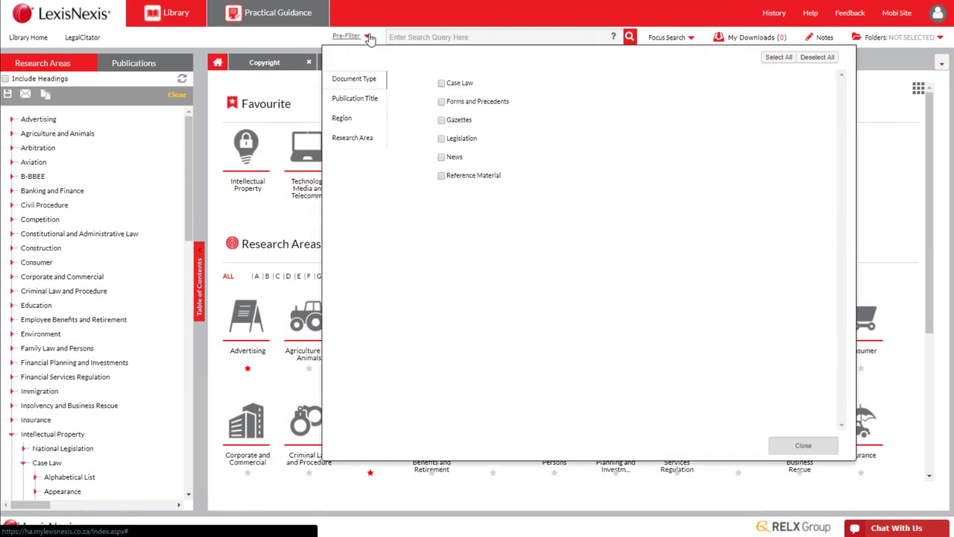
{"action": "left_click", "coordinate": [361, 140]}
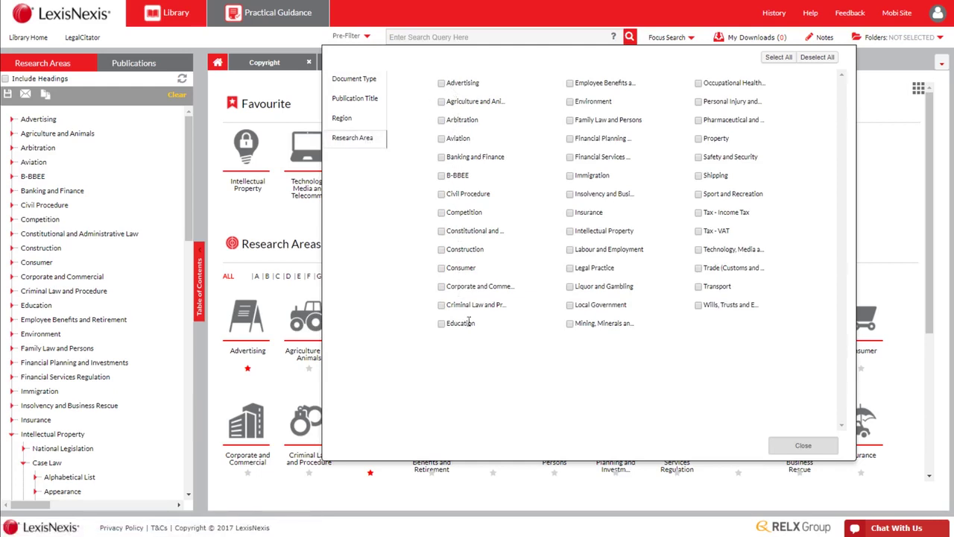
{"action": "left_click", "coordinate": [570, 231]}
{"action": "left_click", "coordinate": [441, 83]}
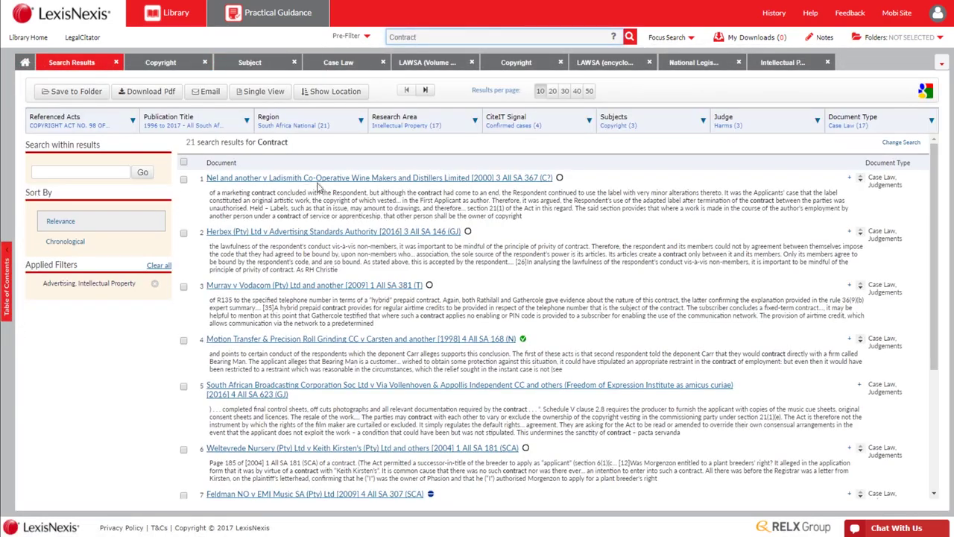
- Filter the search results by the research areas Advertising and Intellectual Property
{"action": "left_click", "coordinate": [474, 124]}
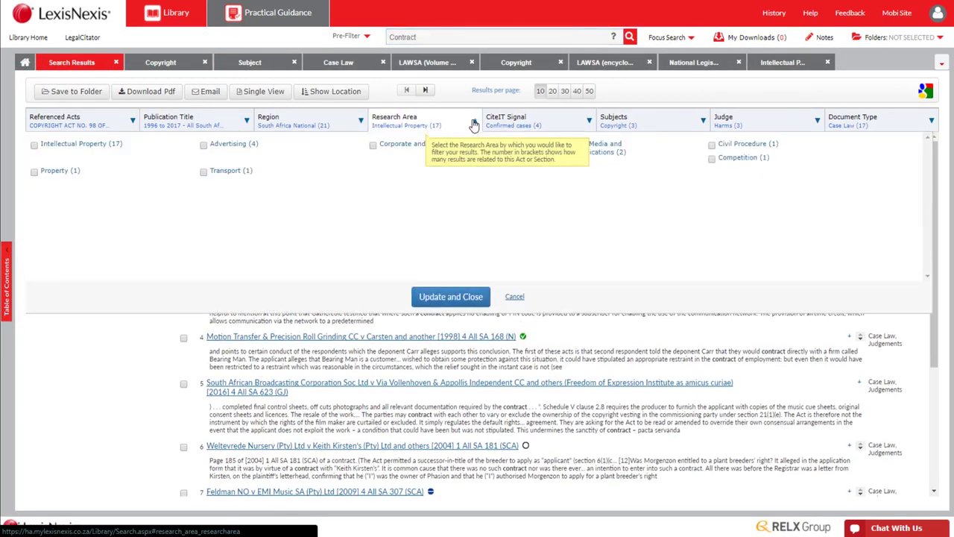
{"action": "left_click", "coordinate": [205, 146]}
{"action": "left_click", "coordinate": [35, 145]}
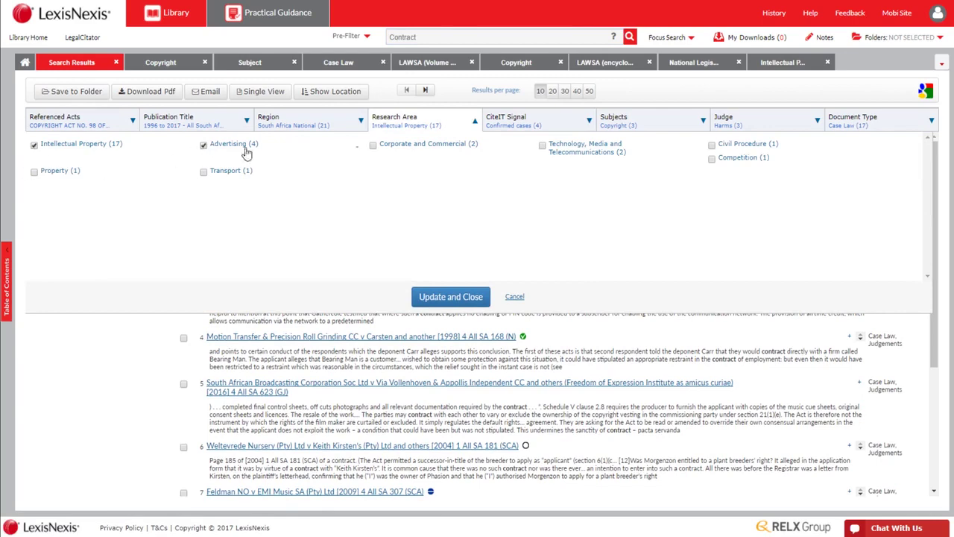
{"action": "left_click", "coordinate": [442, 298]}
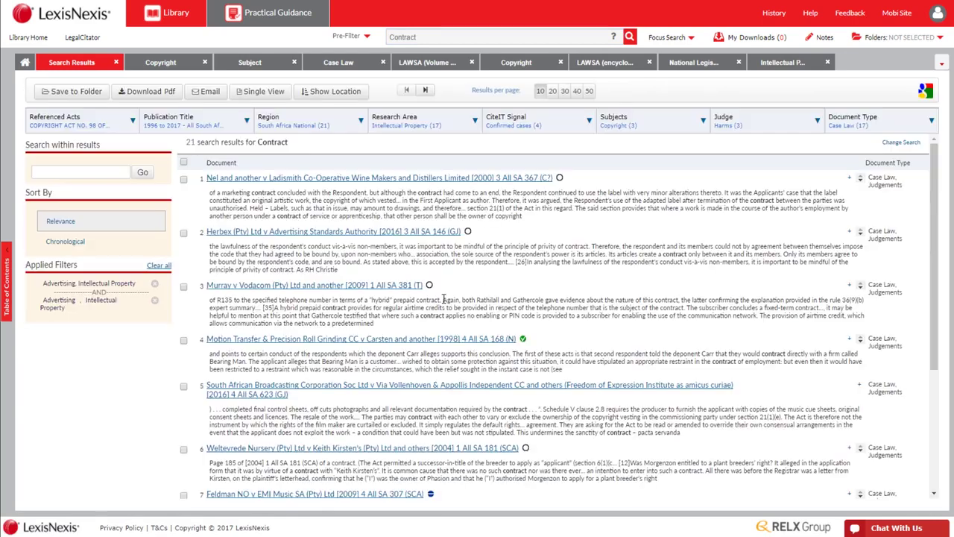
- Return to the library home page with the table of contents expanded
{"action": "left_click", "coordinate": [26, 66]}
{"action": "left_click", "coordinate": [9, 269]}
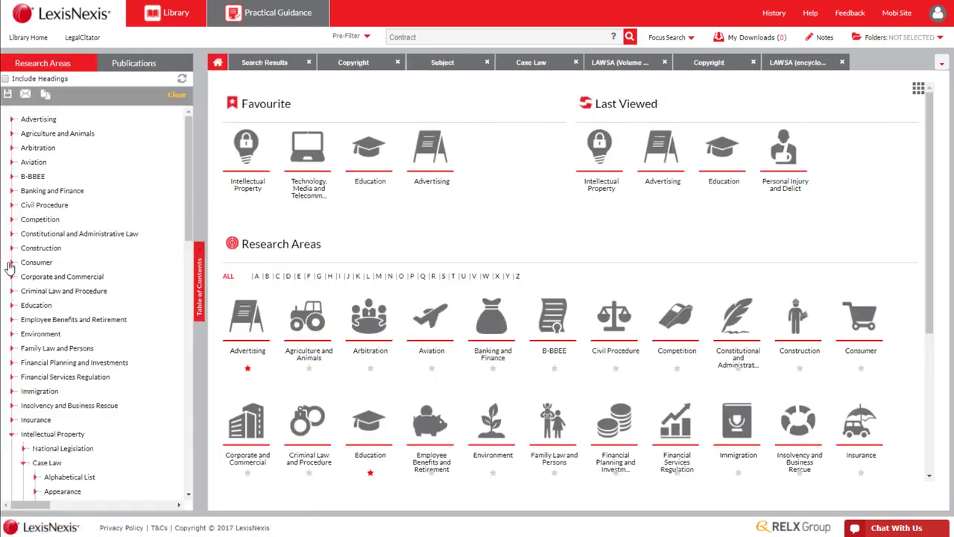